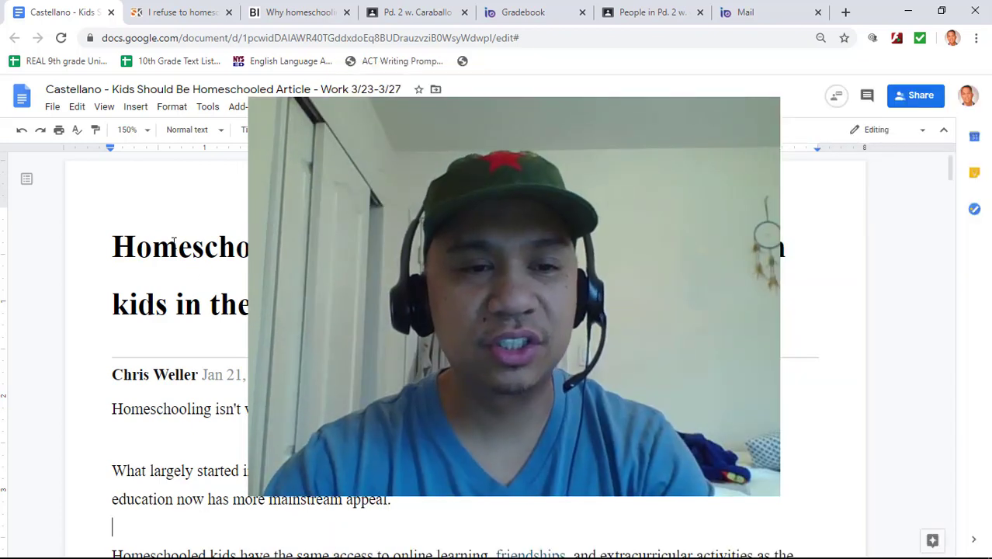
# - Scroll down the article to the passage about Bill Gates and Mark Zuckerberg
pyautogui.click(178, 247)
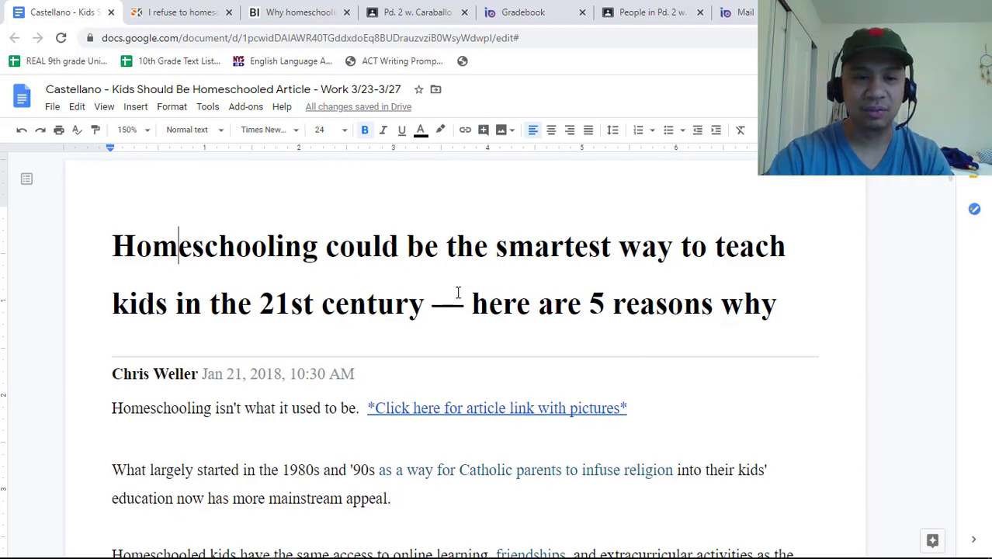
pyautogui.scroll(-3, 458, 292)
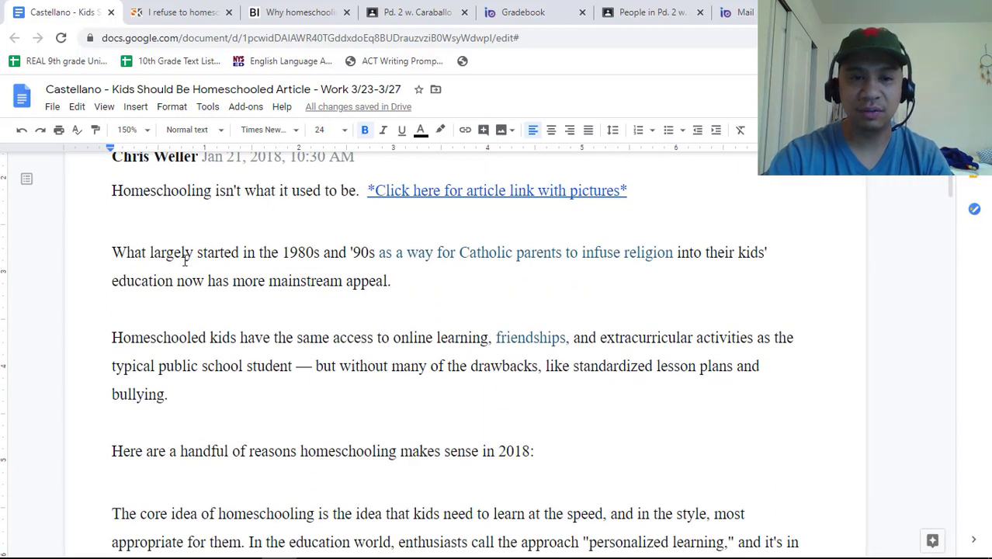
pyautogui.scroll(-1, 178, 270)
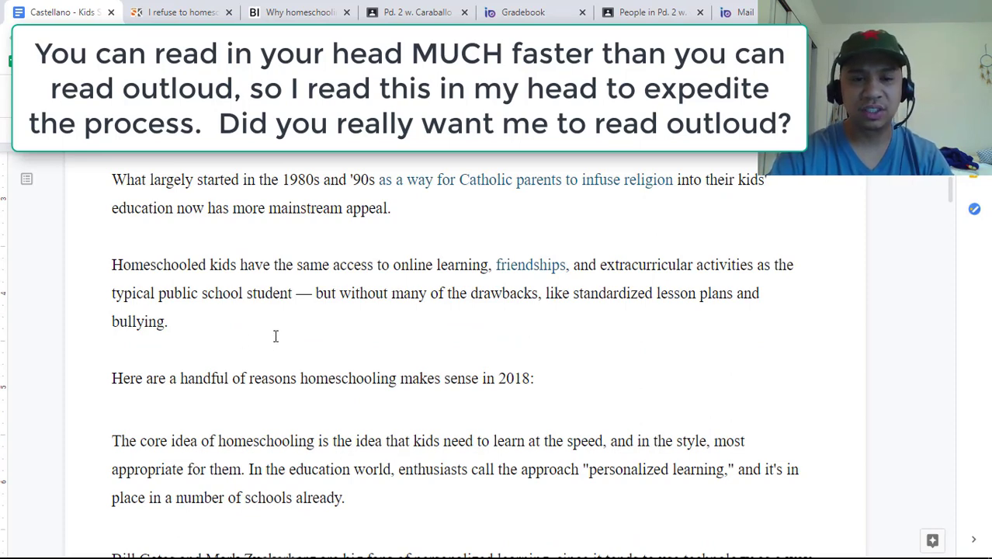
pyautogui.scroll(-1, 276, 336)
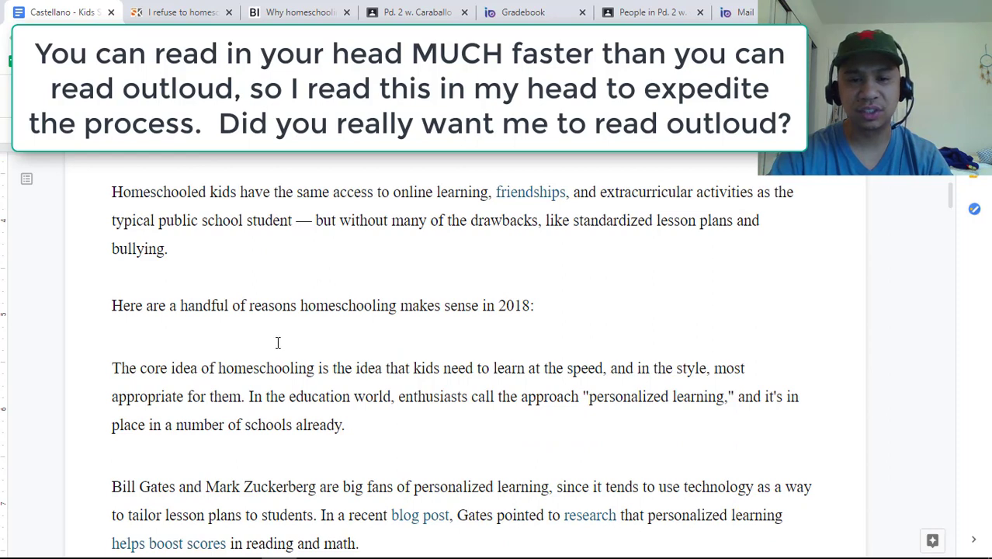
pyautogui.scroll(-1, 280, 344)
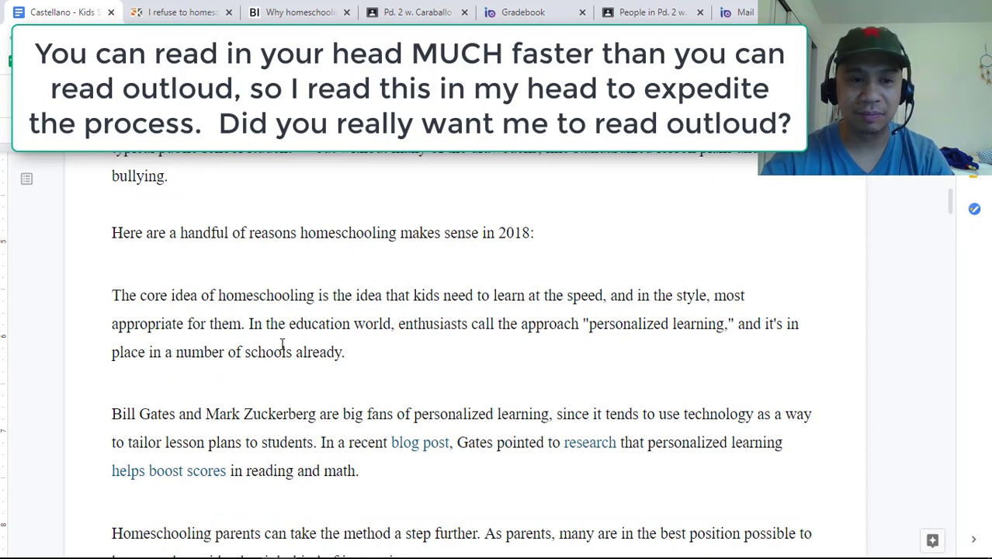
pyautogui.scroll(-2, 300, 332)
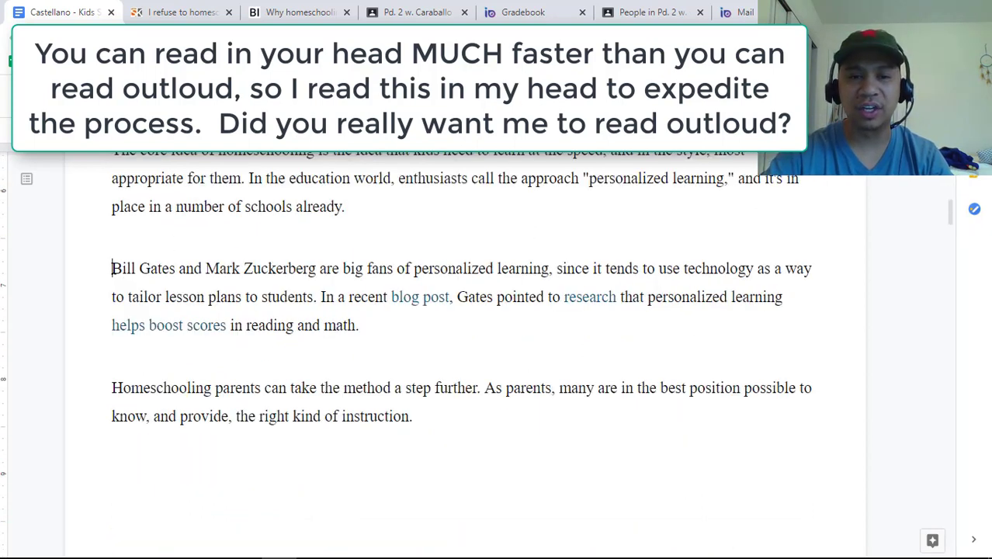
# - Select 'Bill Gates and Mark Zuckerberg are big fans of personalized learning,' and start a comment on it
pyautogui.moveTo(112, 269); pyautogui.dragTo(316, 270)
pyautogui.moveTo(391, 288); pyautogui.dragTo(556, 270)
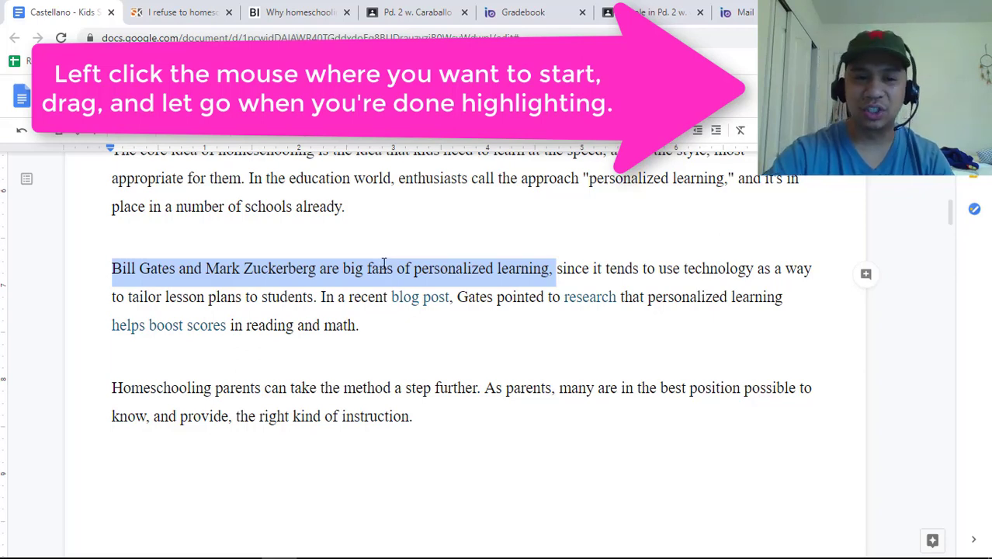
pyautogui.click(114, 299)
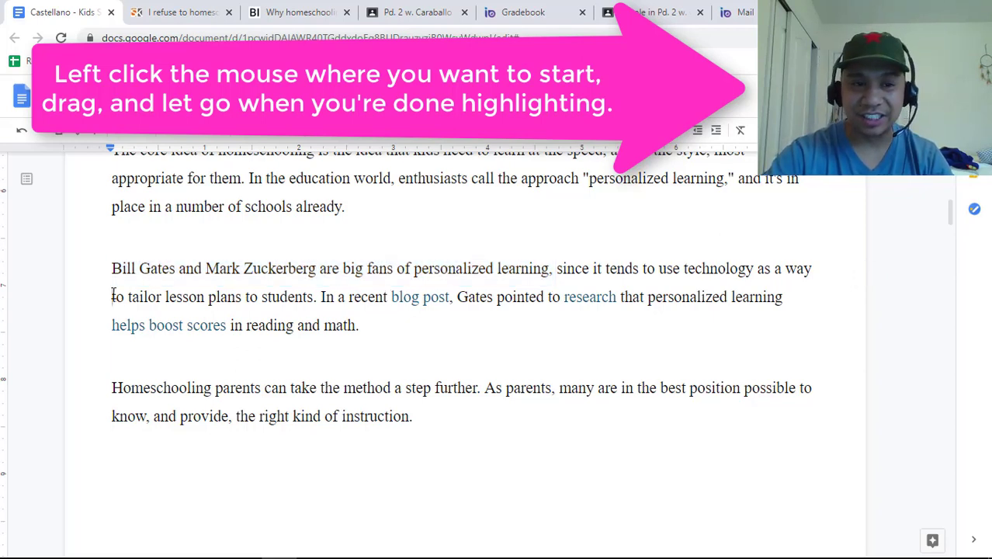
pyautogui.moveTo(123, 271); pyautogui.dragTo(555, 272)
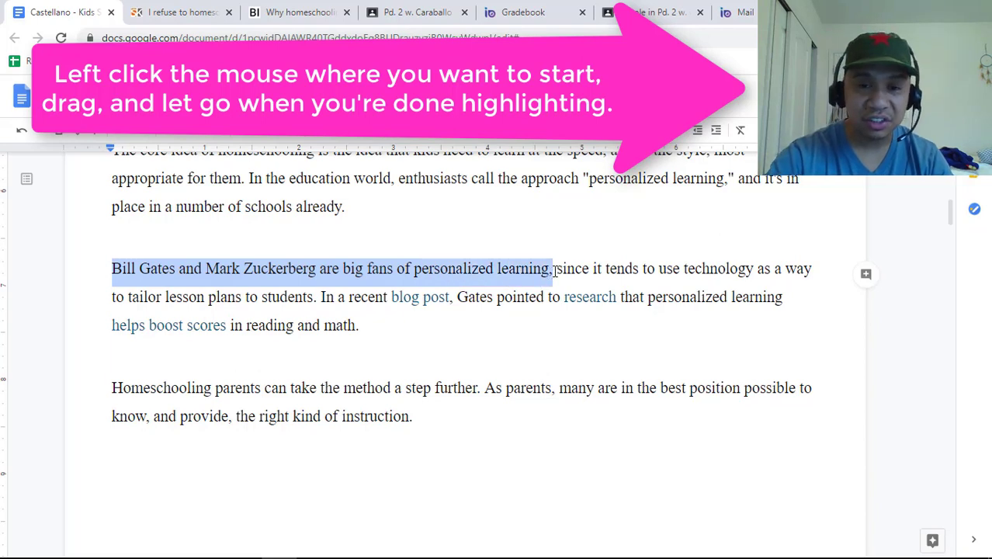
pyautogui.click(866, 277)
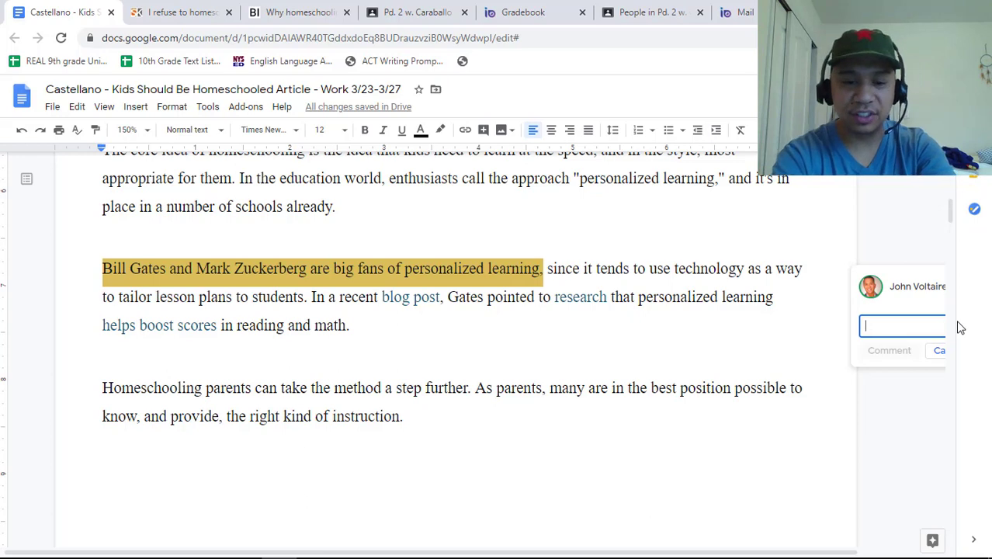
# - Post 'If Gates and Zuck are fans of personalized learning, then homeschooling must be the way to go!'
pyautogui.write('If Gates and')
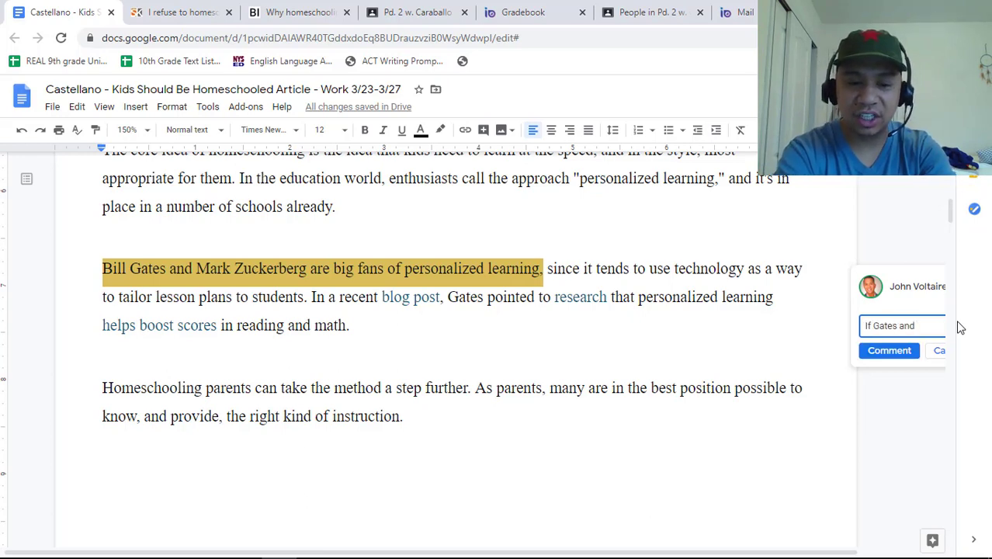
pyautogui.write(' Zuck are')
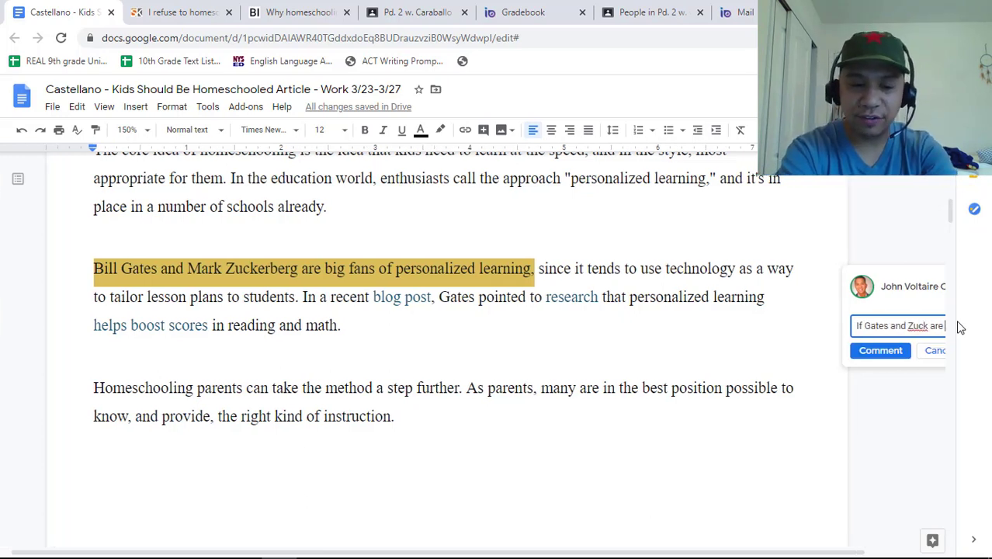
pyautogui.write(' fans of personalized lear')
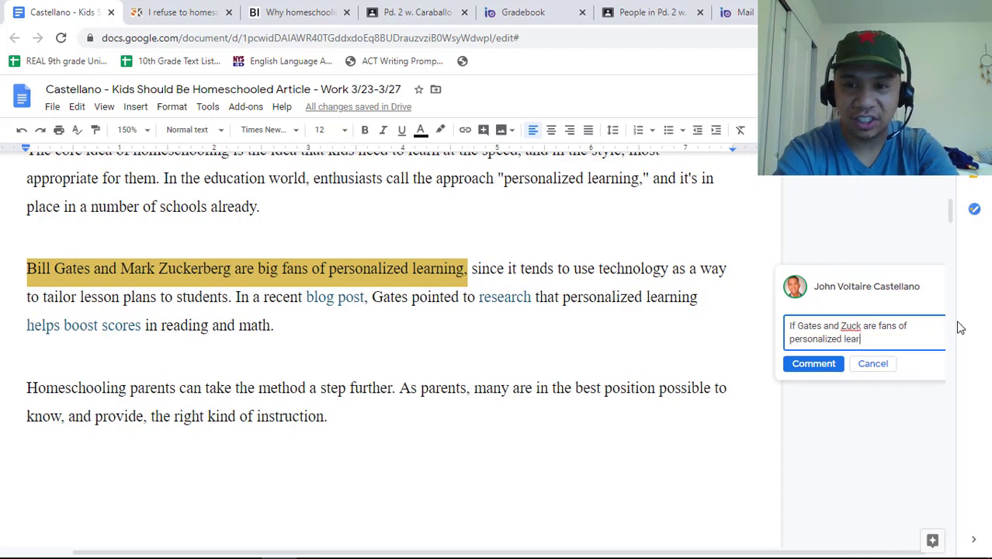
pyautogui.write('ning, then ')
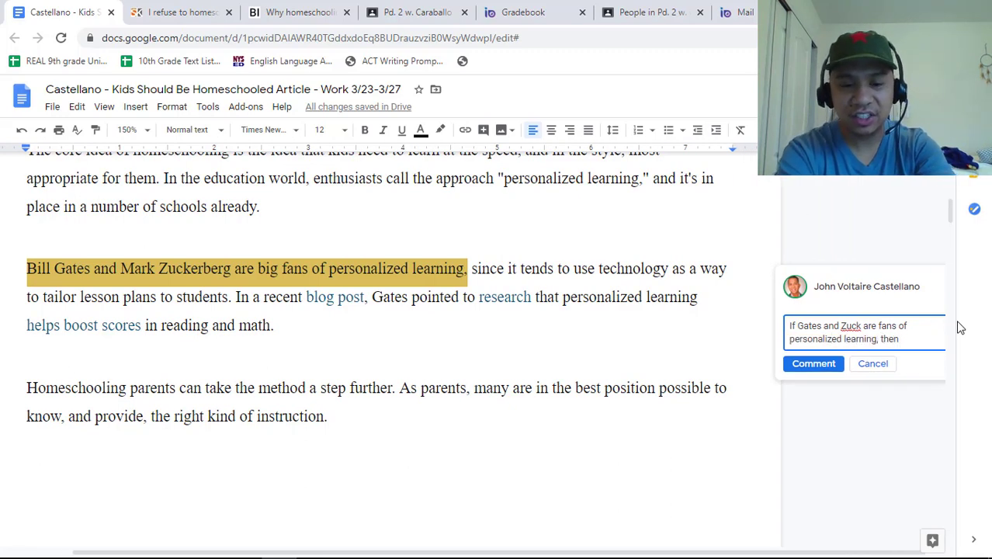
pyautogui.write('homeschooling ')
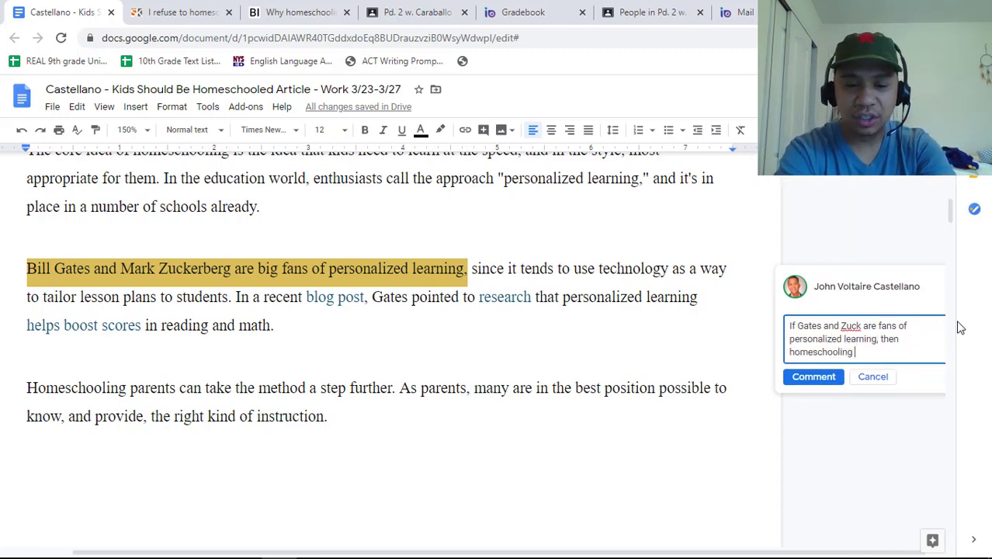
pyautogui.write('must be the way to go!')
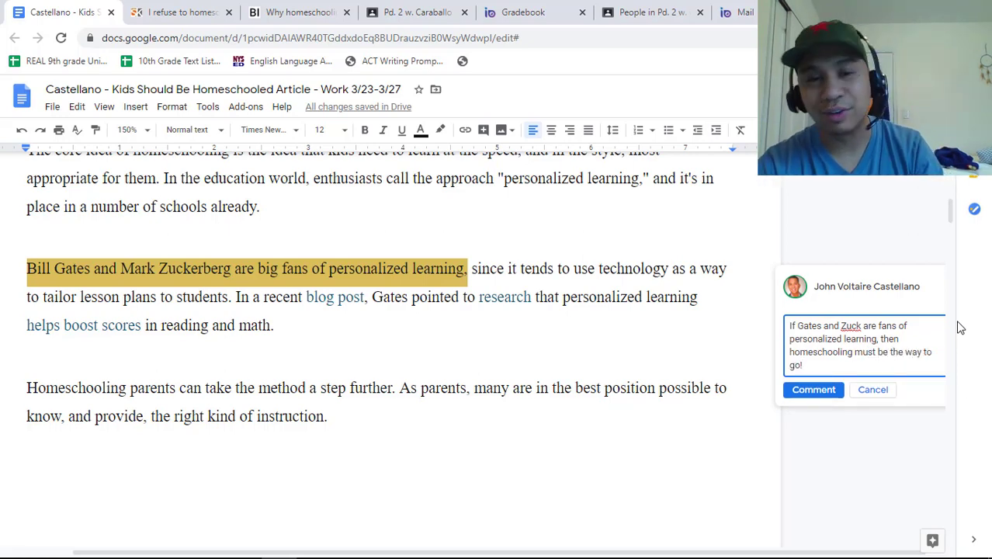
pyautogui.click(813, 394)
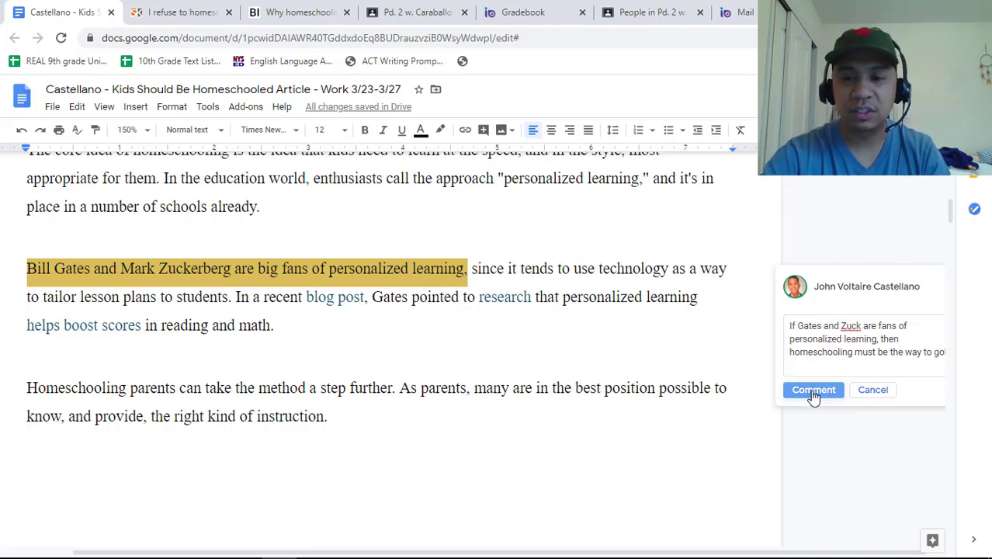
pyautogui.click(810, 395)
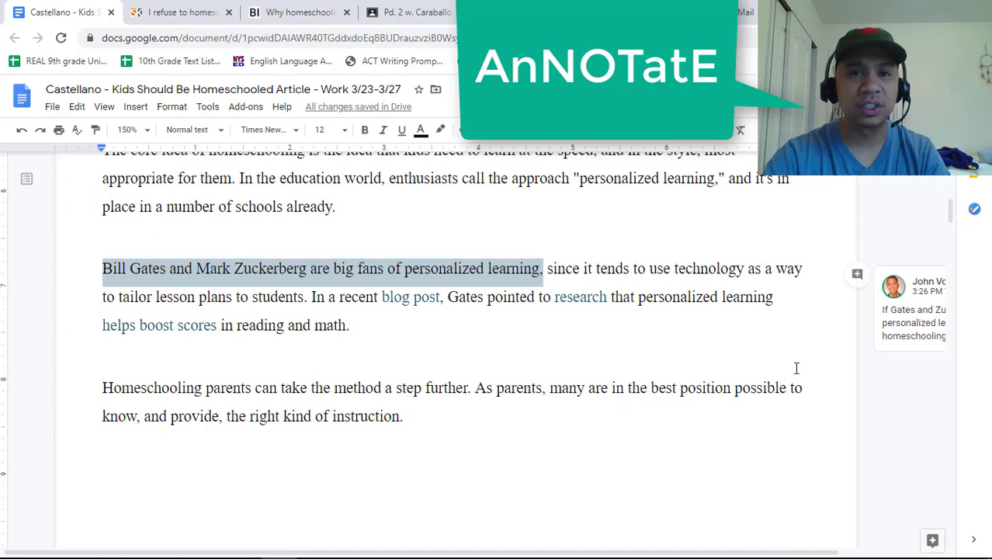
pyautogui.click(589, 323)
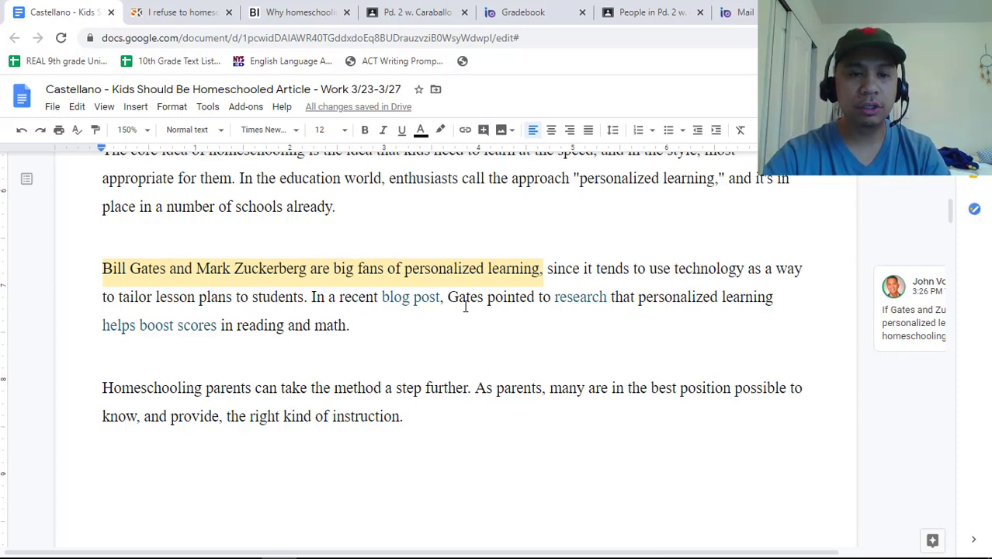
# - Comment 'Personalized learning works!' on the passage ending 'helps boost scores in reading and math.'
pyautogui.moveTo(353, 326); pyautogui.dragTo(97, 326)
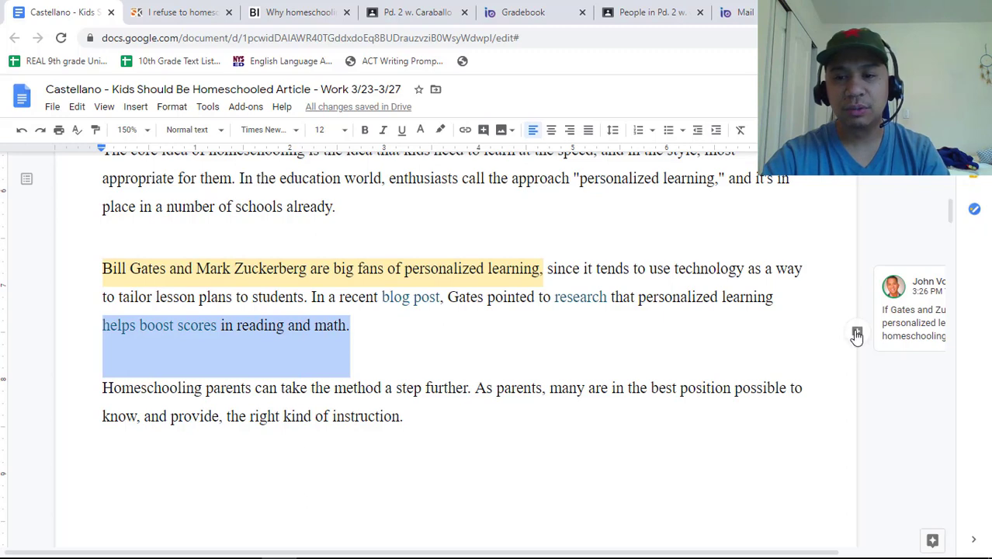
pyautogui.click(858, 335)
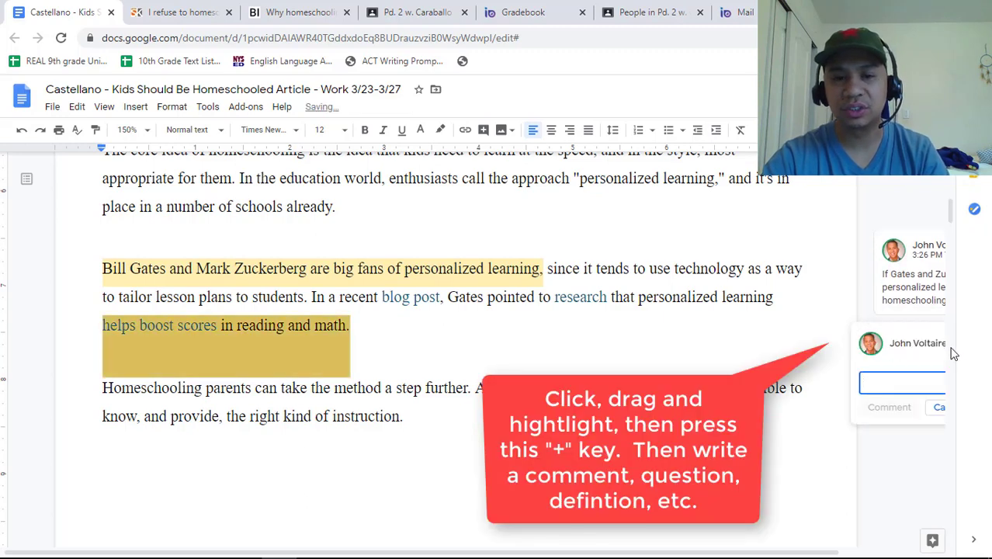
pyautogui.write('An')
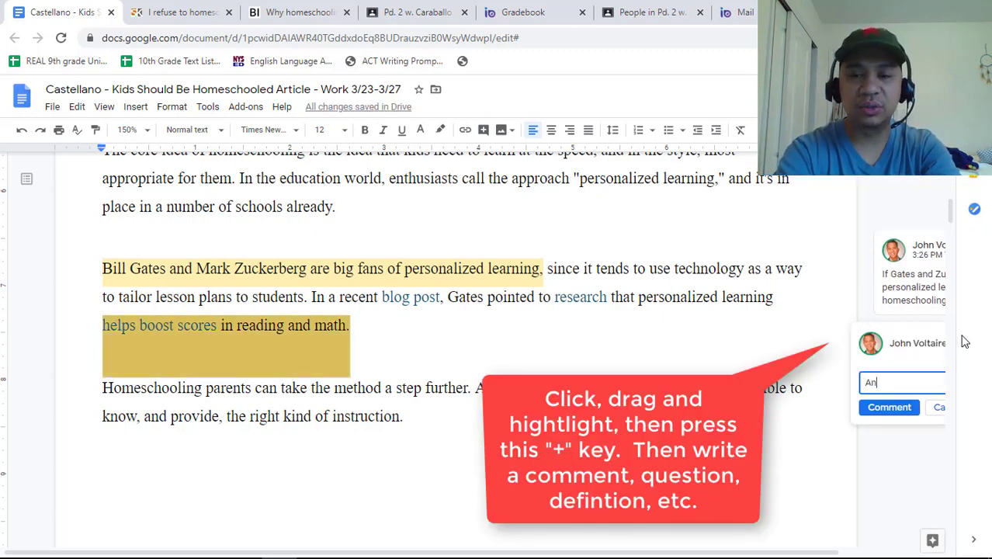
pyautogui.press('BackSpace')
pyautogui.press('BackSpace')
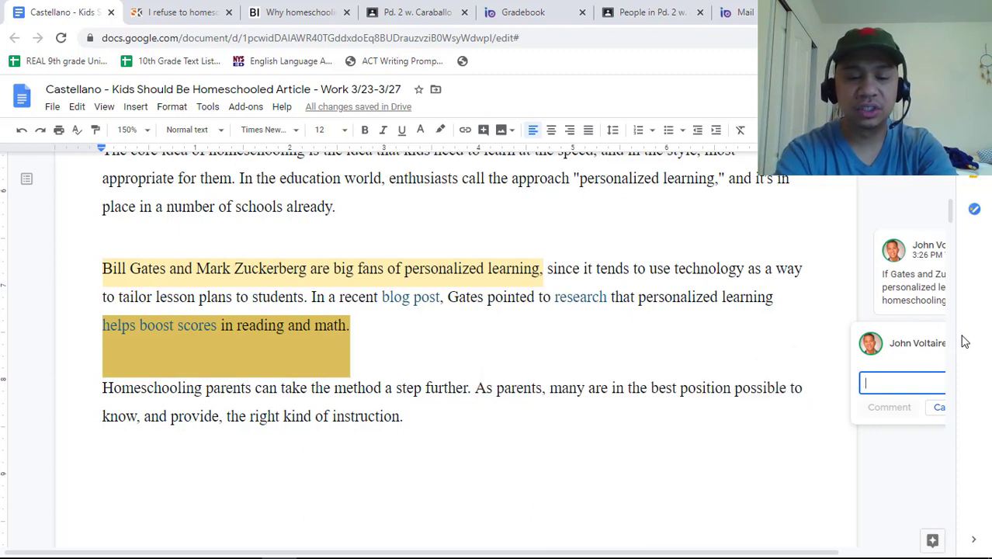
pyautogui.write('Personalized lea')
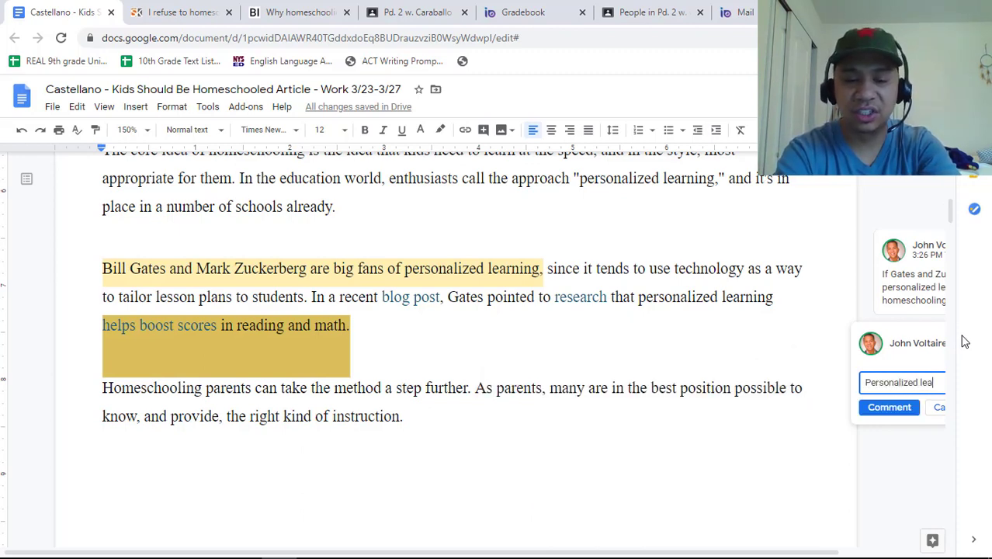
pyautogui.write('rning works!')
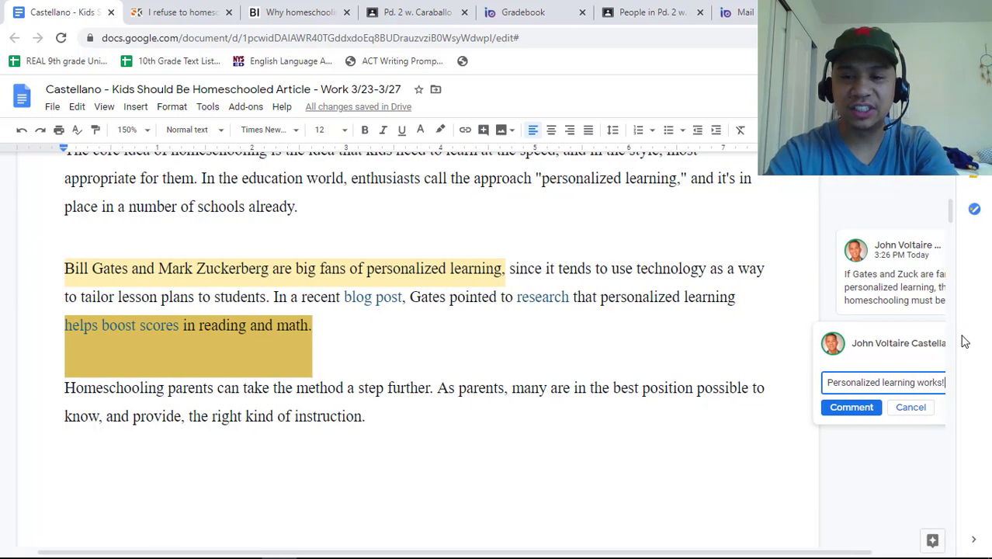
pyautogui.click(847, 410)
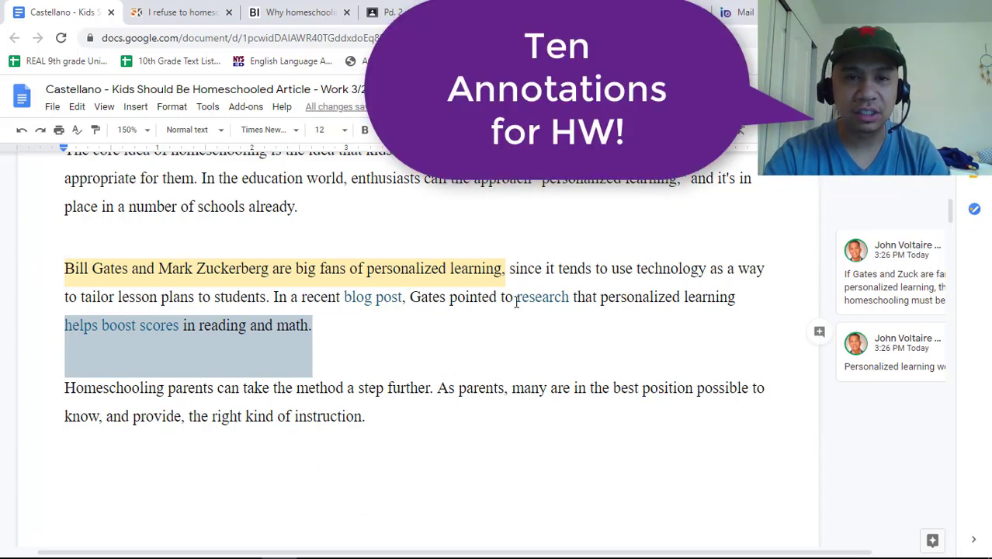
# - Scroll to the 'Students can learn more' section and select 'They can study psychology in fourth grade, or finance in eighth grade.'
pyautogui.click(405, 332)
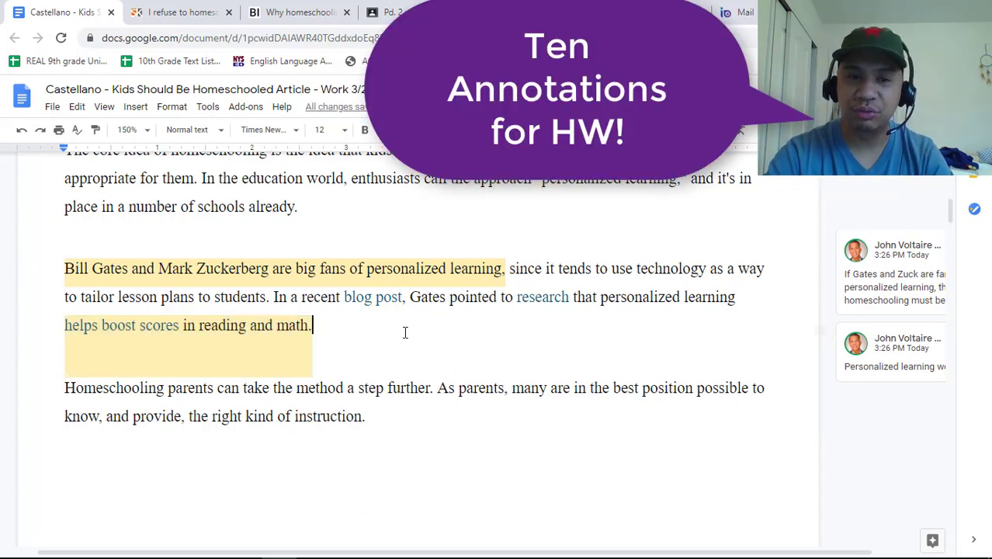
pyautogui.scroll(-5, 405, 332)
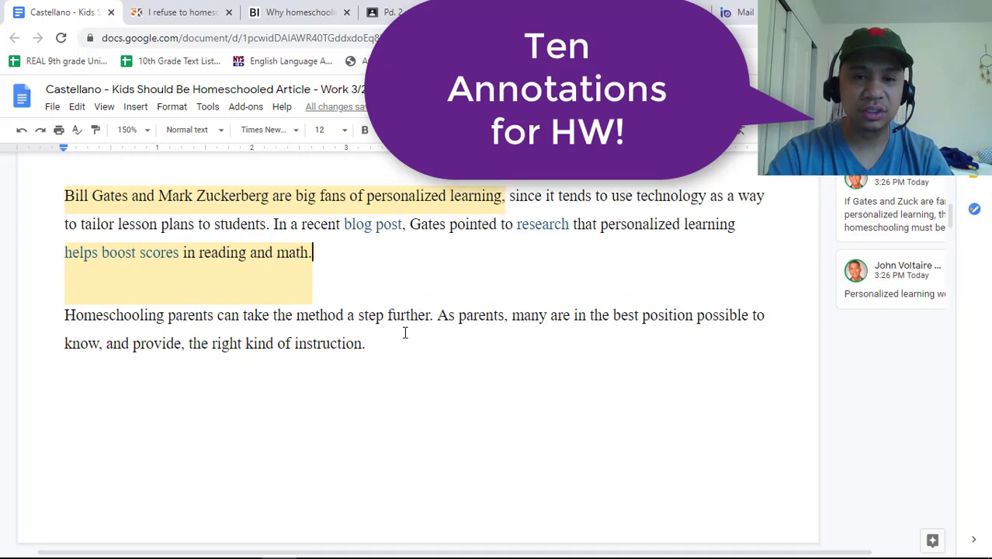
pyautogui.scroll(-1, 331, 334)
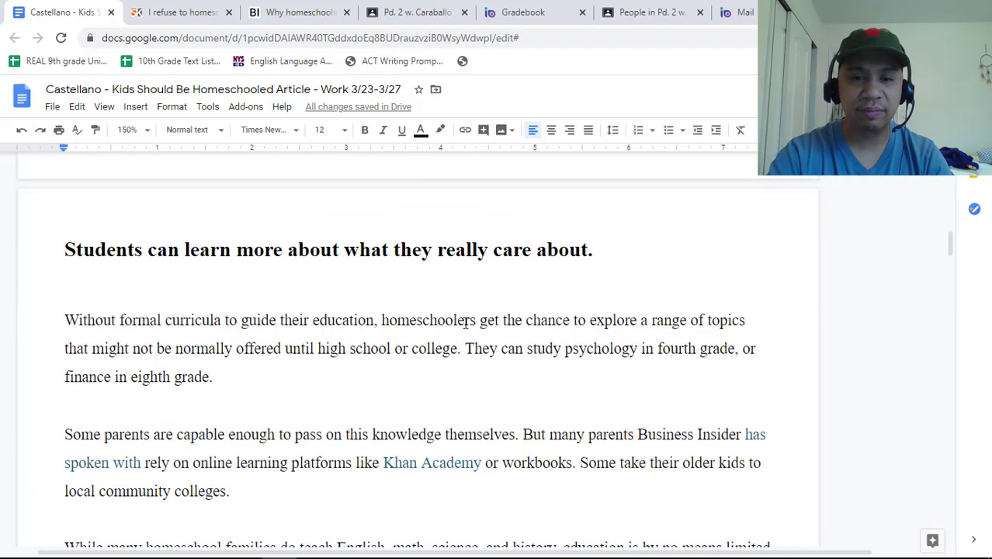
pyautogui.scroll(-1, 377, 379)
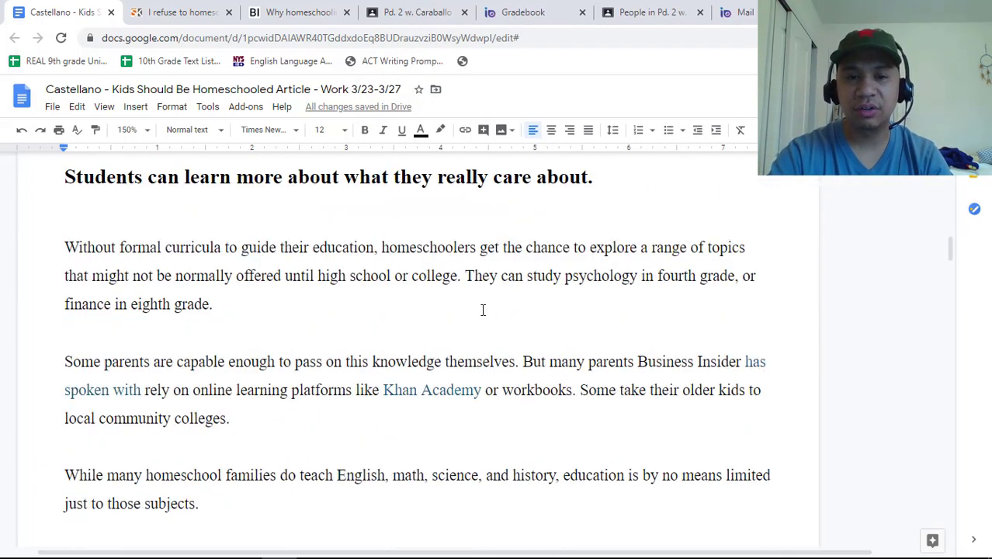
pyautogui.moveTo(215, 305); pyautogui.dragTo(471, 281)
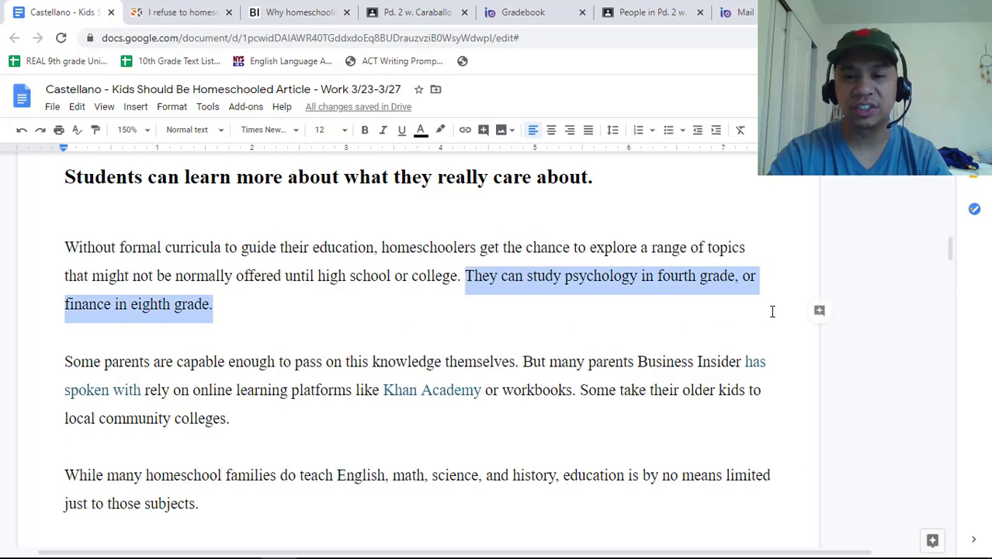
pyautogui.click(553, 312)
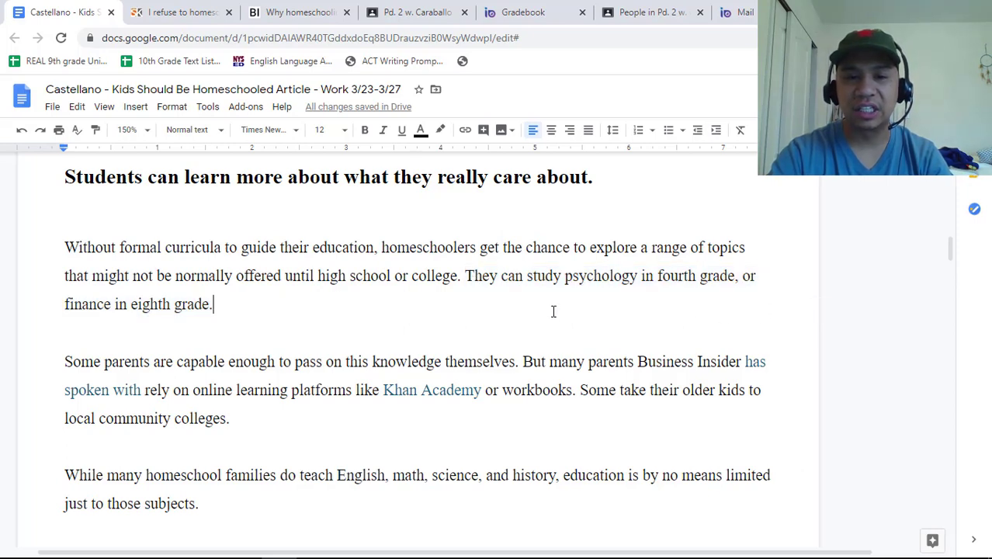
pyautogui.keyDown('shift'); pyautogui.click(489, 281); pyautogui.keyUp('shift')
pyautogui.keyDown('shift'); pyautogui.click(469, 276); pyautogui.keyUp('shift')
pyautogui.keyDown('shift'); pyautogui.click(466, 276); pyautogui.keyUp('shift')
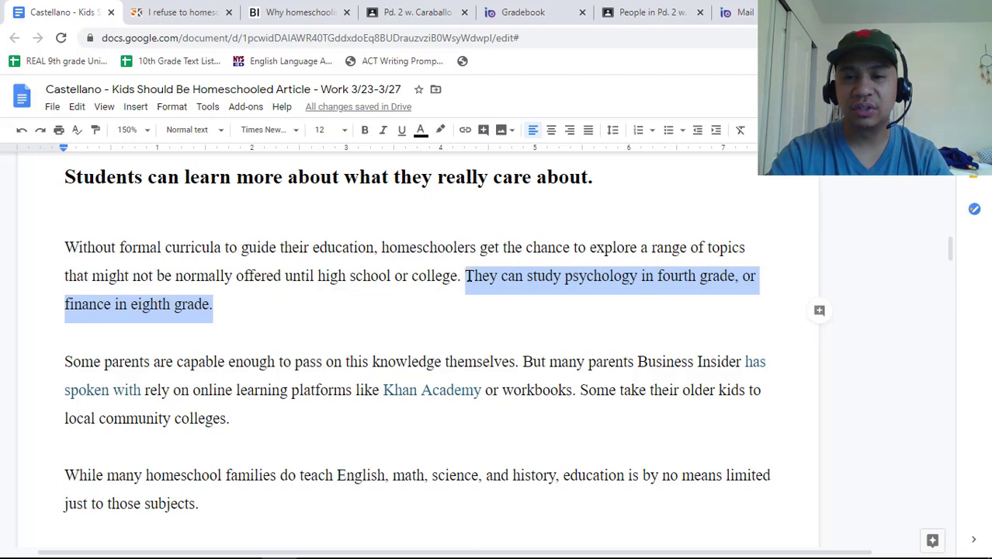
# - Post the comment 'With homeschooling, kids can learn what they want!' on the psychology-and-finance sentence
pyautogui.click(818, 314)
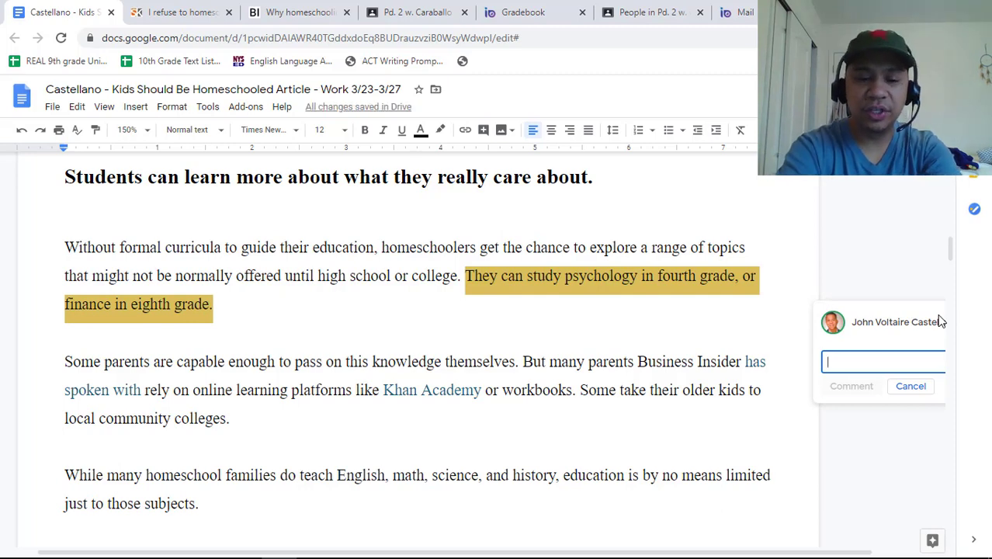
pyautogui.write('With homeschooling, ')
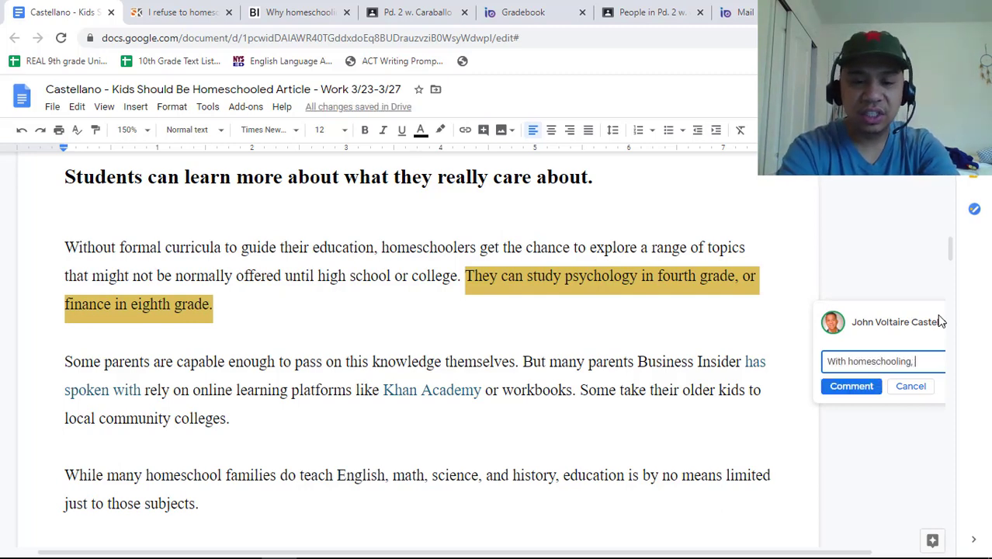
pyautogui.write('kids can learn what they want!')
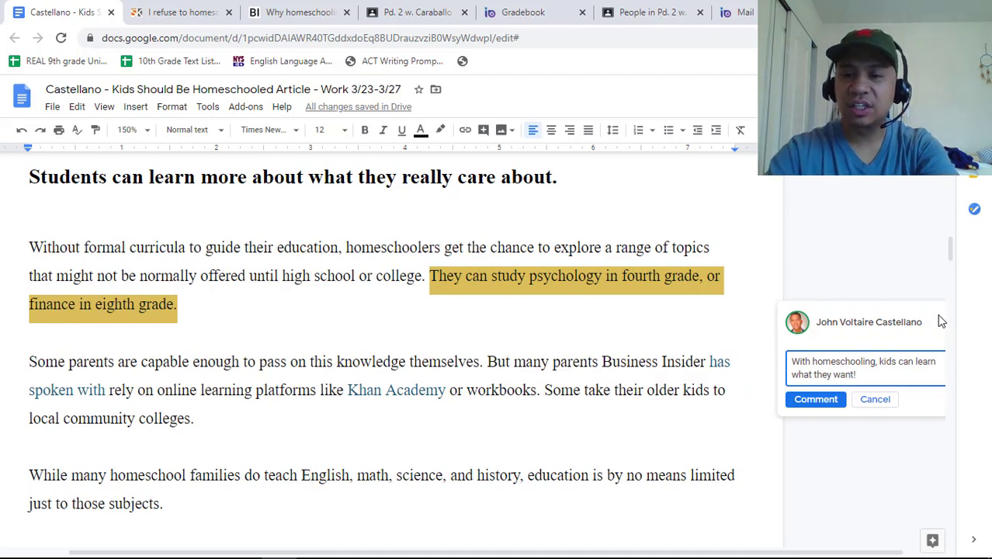
pyautogui.click(821, 399)
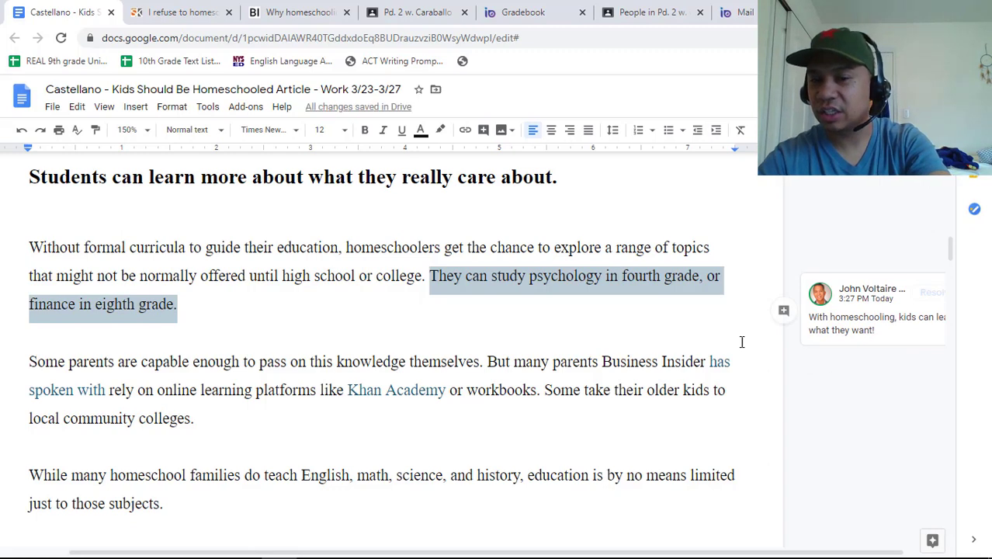
pyautogui.click(676, 333)
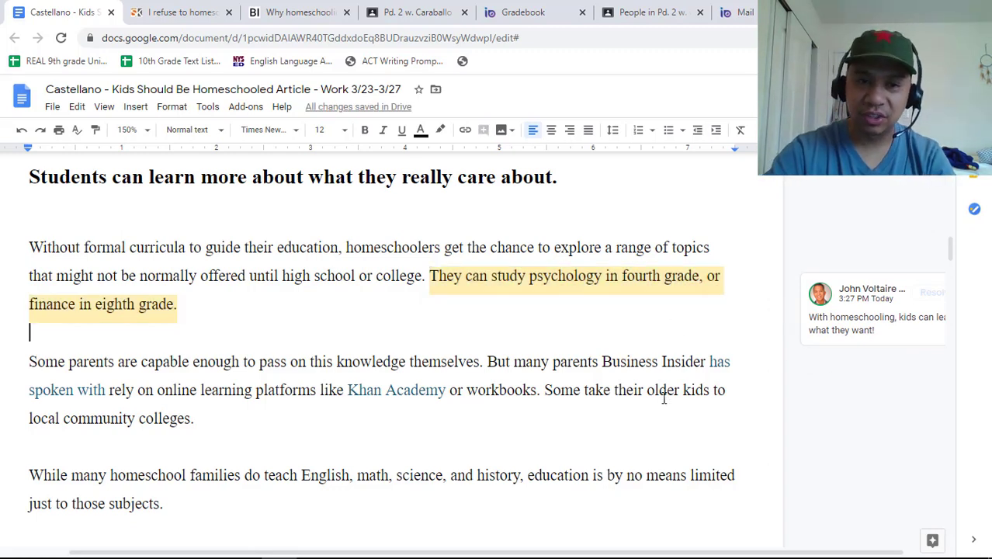
pyautogui.scroll(1, 663, 398)
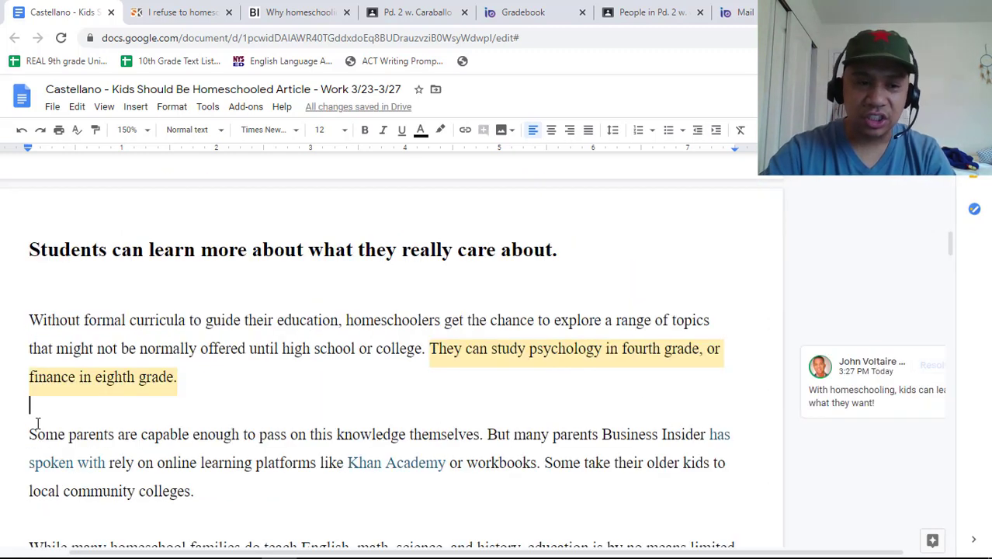
pyautogui.press('Down')
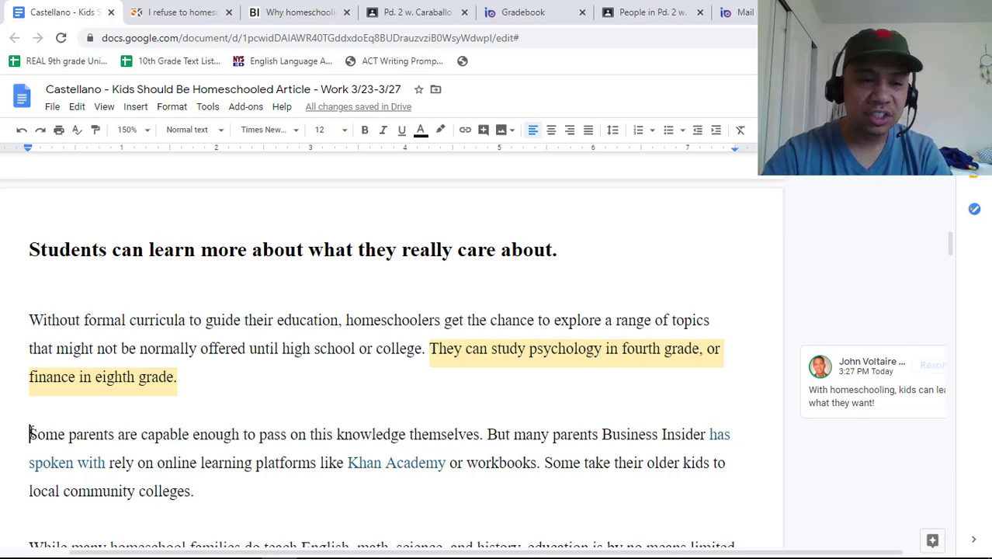
pyautogui.moveTo(28, 434); pyautogui.dragTo(291, 434)
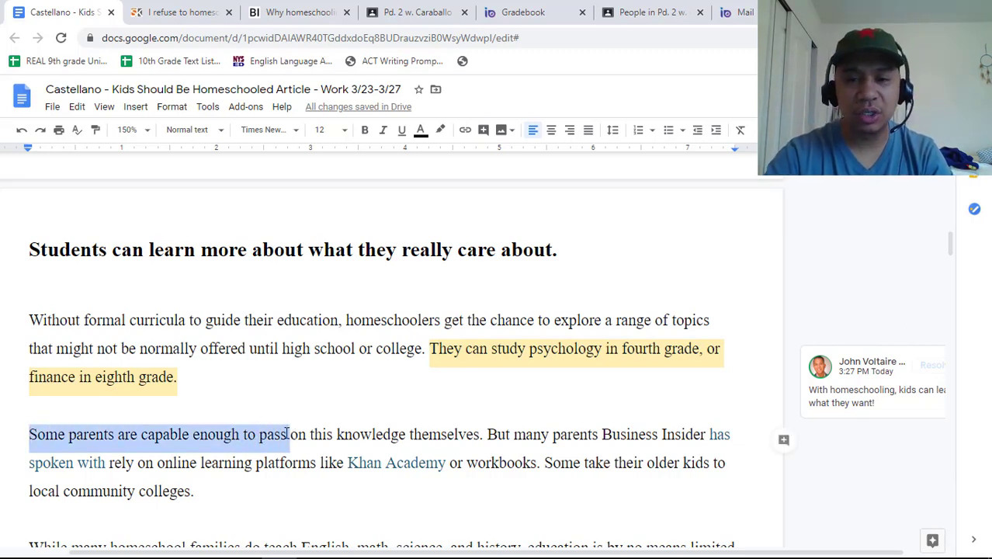
pyautogui.click(785, 442)
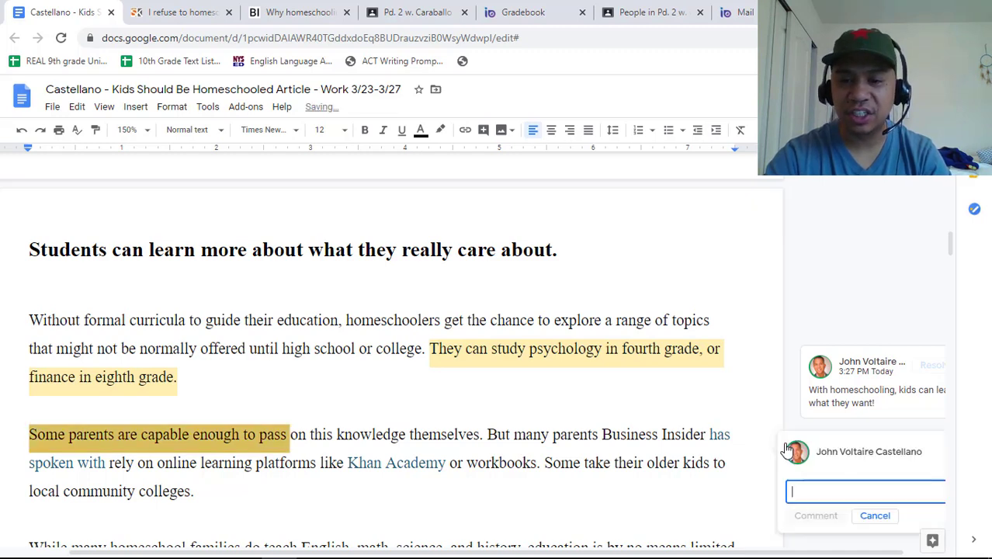
pyautogui.click(874, 518)
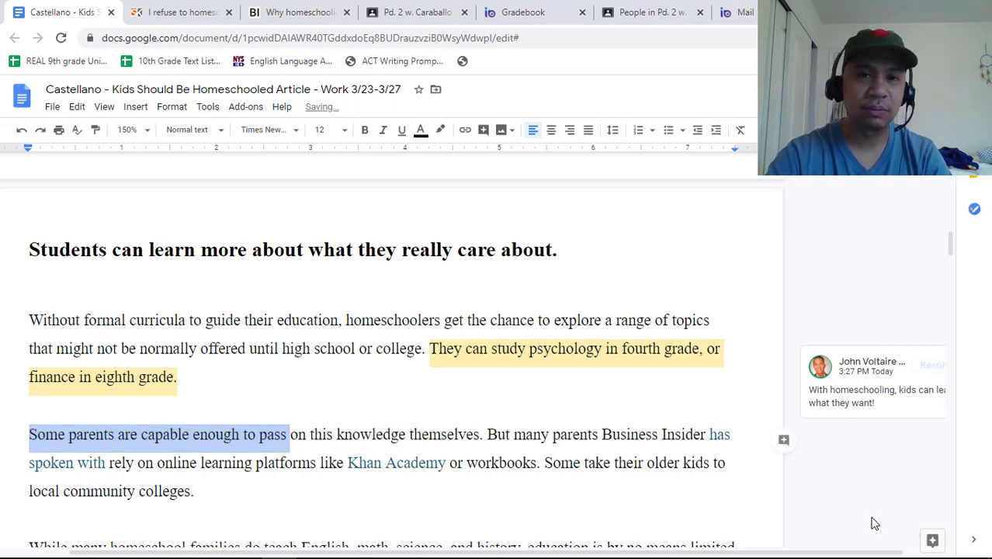